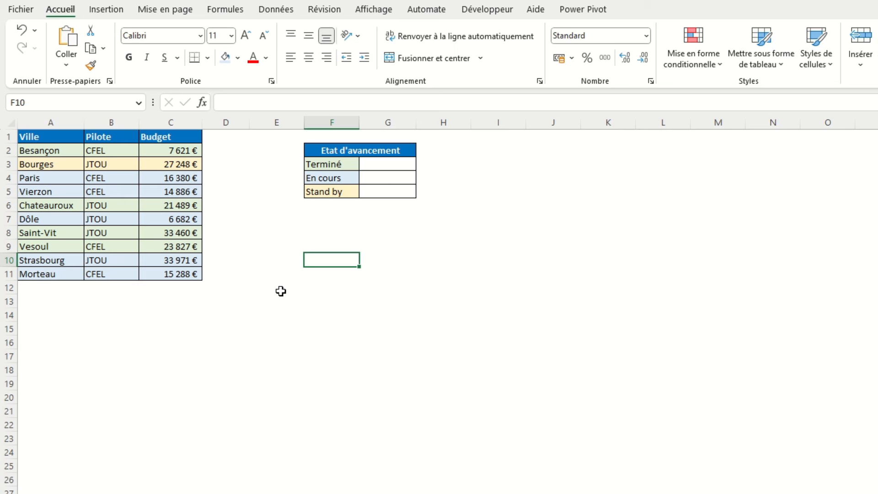
- Start a new defined name called "couleur" in the name manager, scoped to the whole workbook (Classeur)
left_click(238, 14)
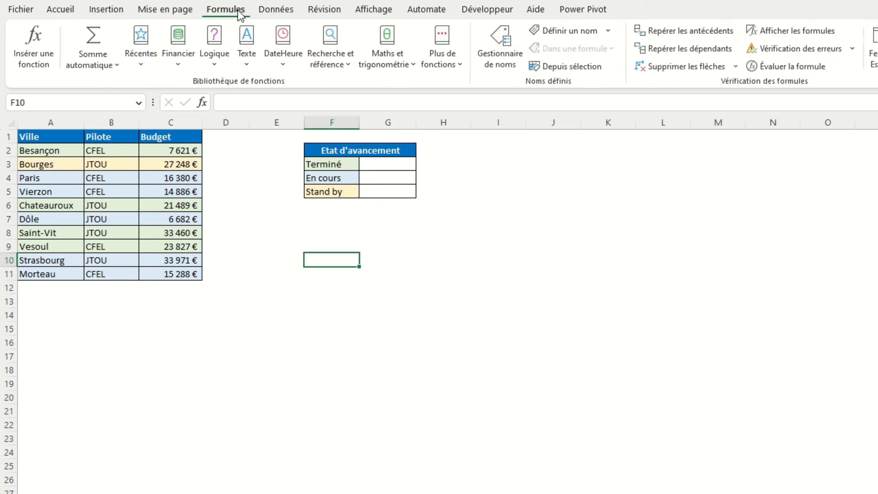
left_click(505, 51)
left_click_drag(445, 167, 592, 171)
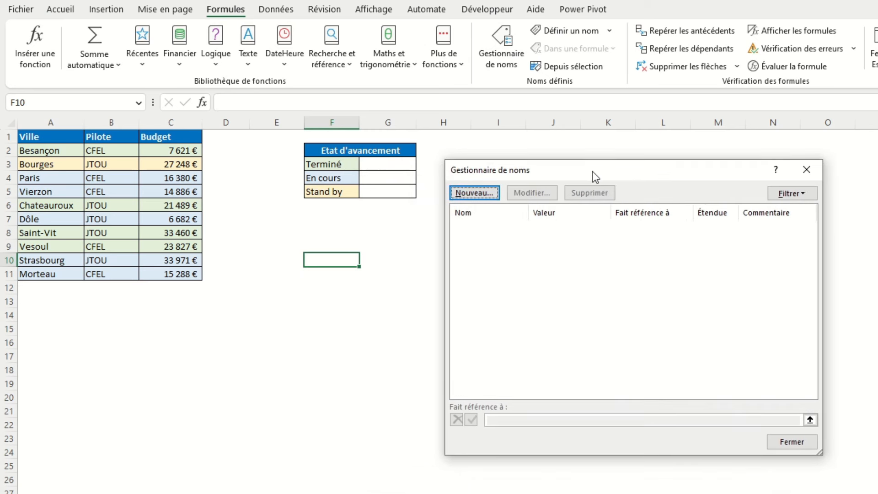
left_click(476, 194)
left_click_drag(659, 236, 478, 226)
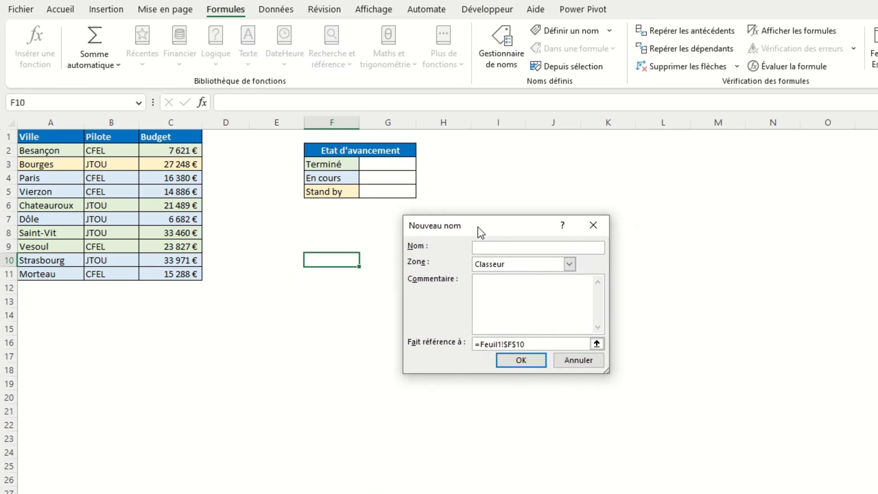
type("couleur")
- Make the name couleur refer to =LIRE.CELLULE(63;Feuil1!E10) with a relative cell reference, save it and close the name manager
left_click_drag(561, 344, 483, 346)
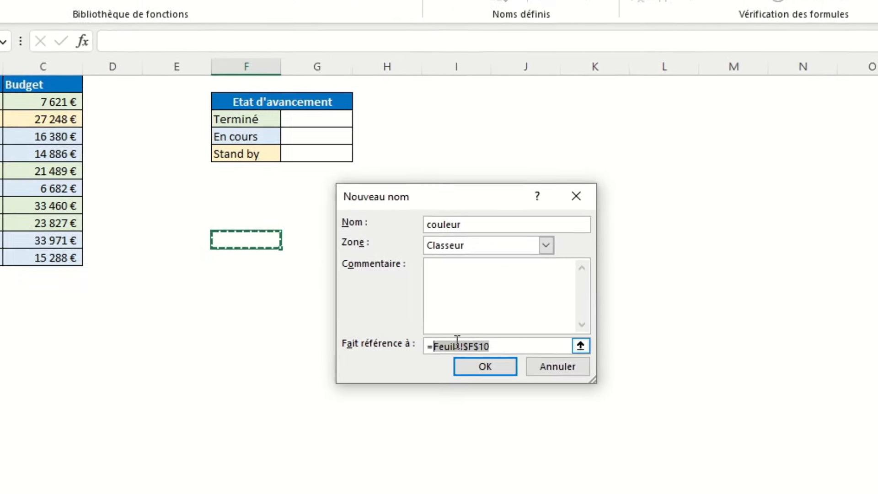
key("BackSpace")
type("lire.cellule(63;")
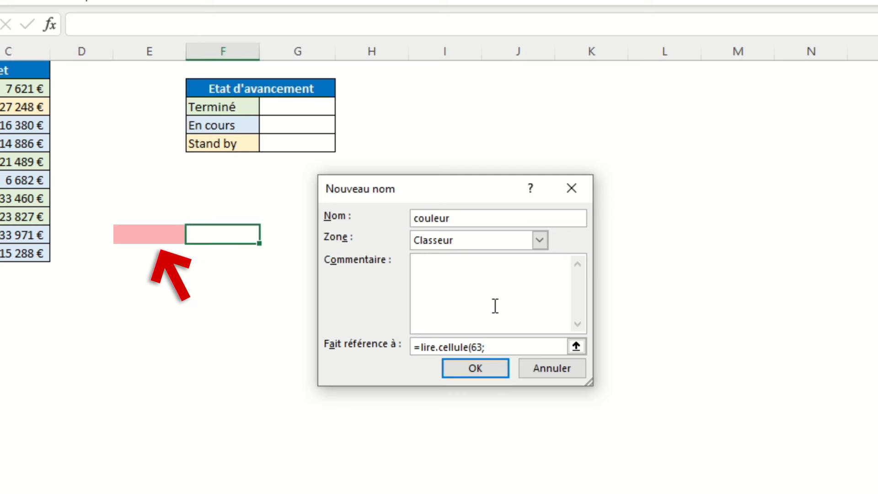
left_click(161, 232)
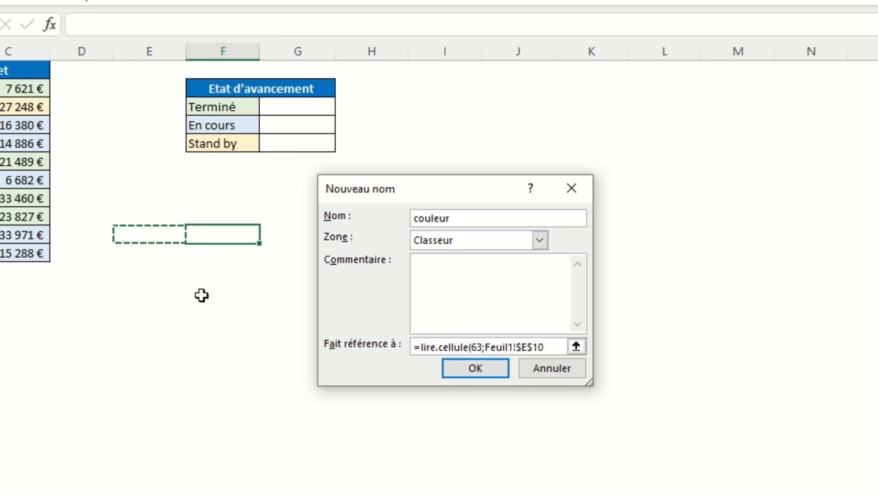
key("F4")
key("F4")
key("F4")
type(")")
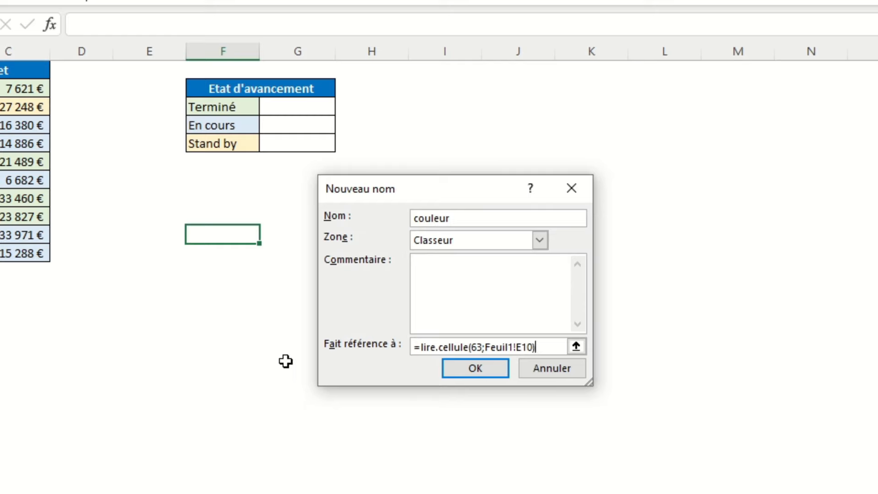
left_click(478, 370)
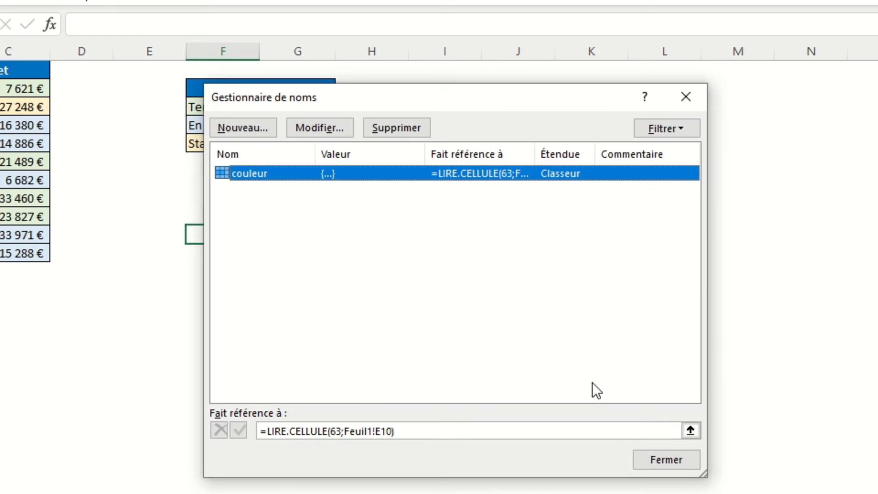
left_click(666, 452)
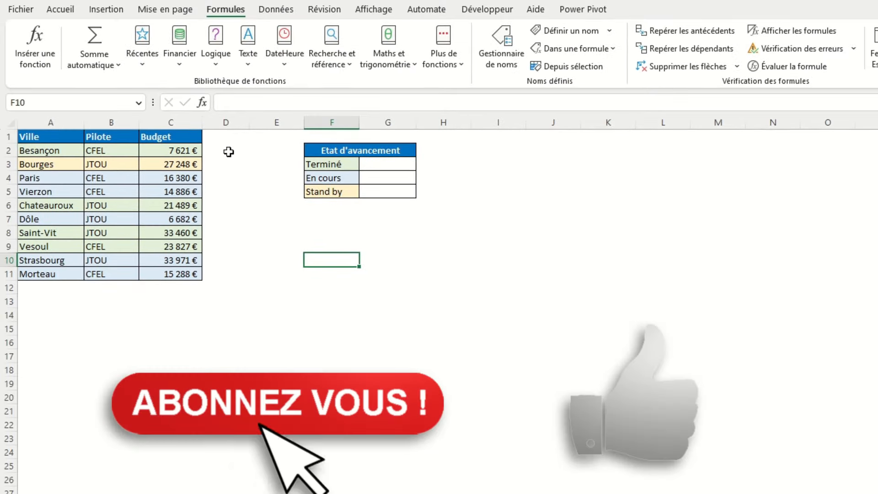
- Enter =couleur in cell D2 and fill the formula down to D11
left_click(184, 132)
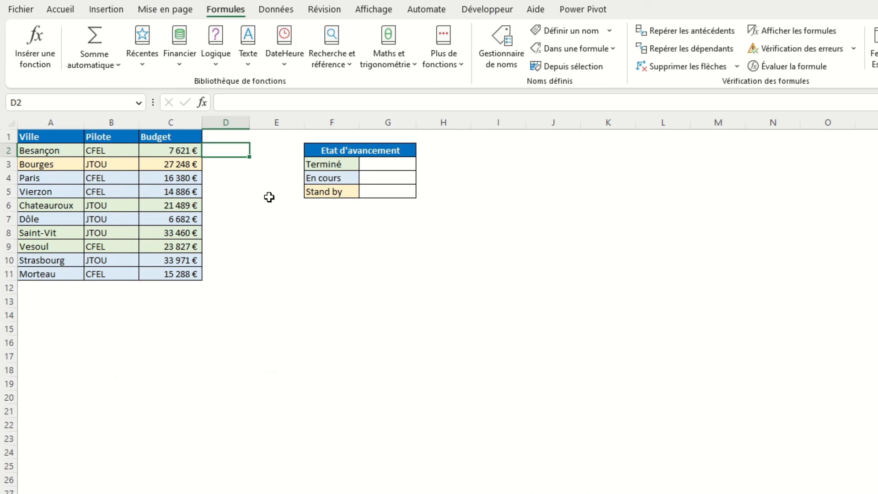
type("=couleur")
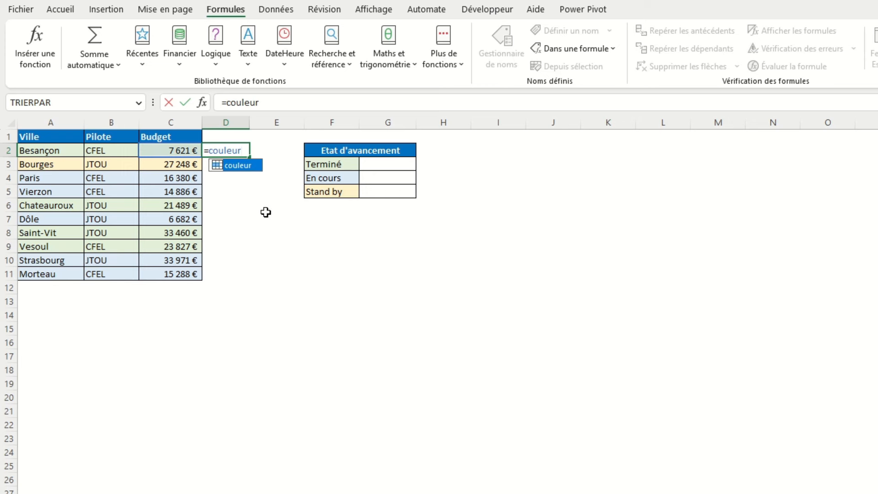
key("Return")
left_click(244, 151)
double_click(249, 156)
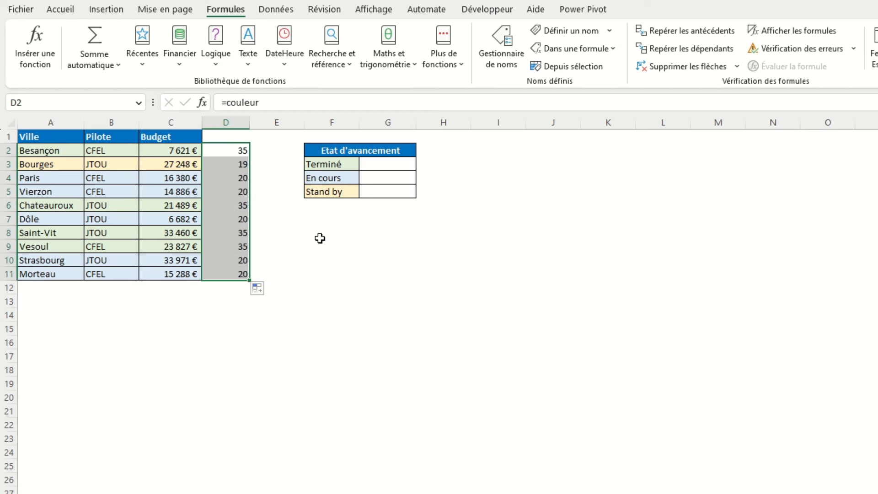
- Compare the colour codes in column D with the fill colours of the neighbouring Budget cells
left_click(176, 152)
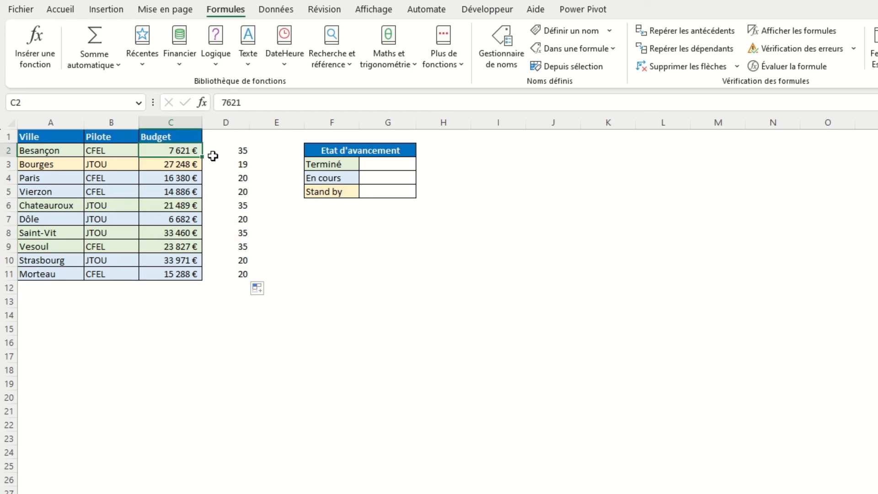
left_click(221, 150)
left_click(215, 163)
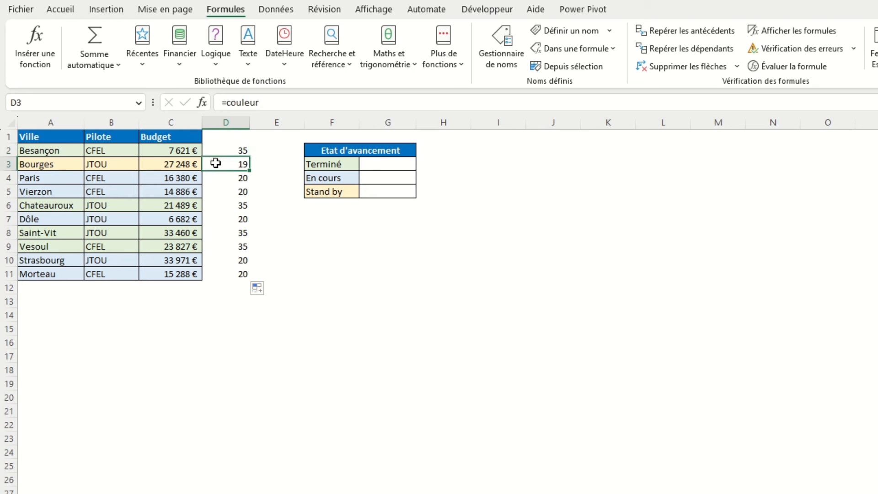
left_click(152, 166)
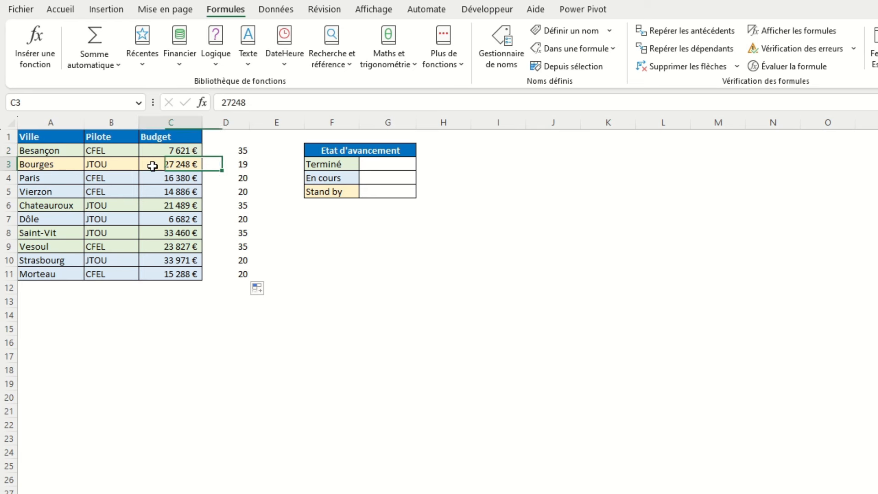
left_click(219, 181)
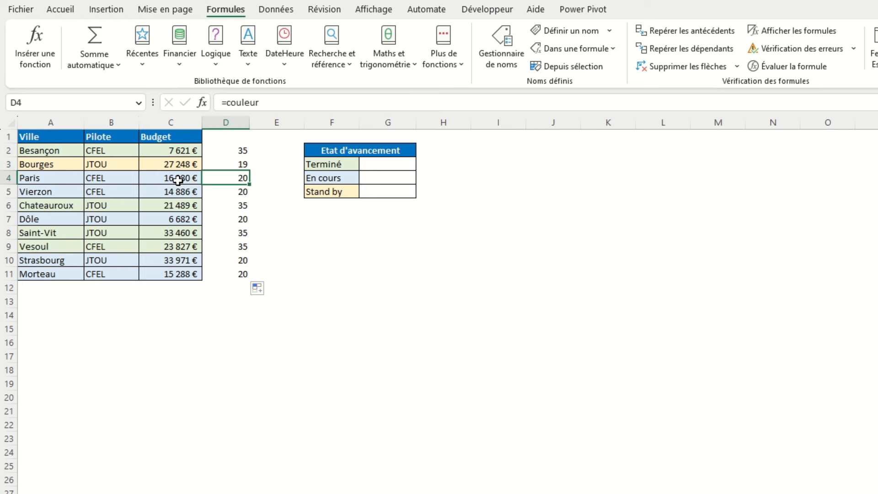
left_click(156, 179)
left_click_drag(226, 233, 230, 246)
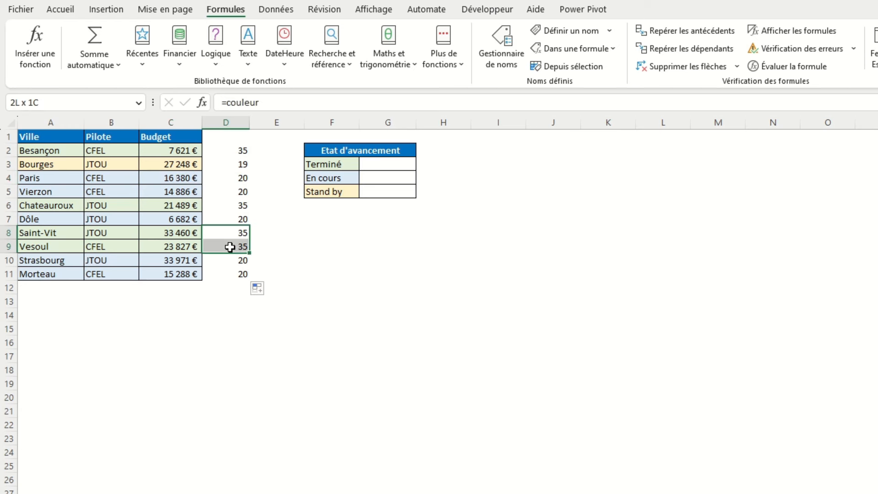
left_click(231, 150)
left_click_drag(157, 243, 154, 235)
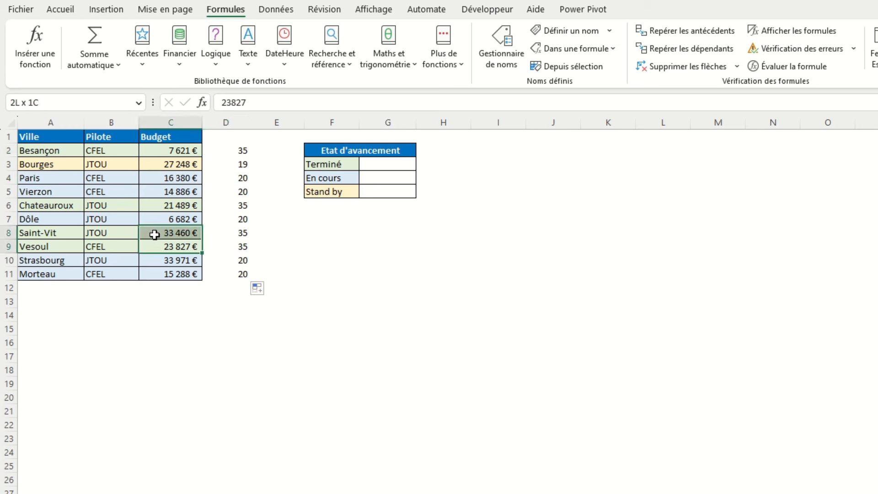
left_click(157, 139)
left_click(158, 151)
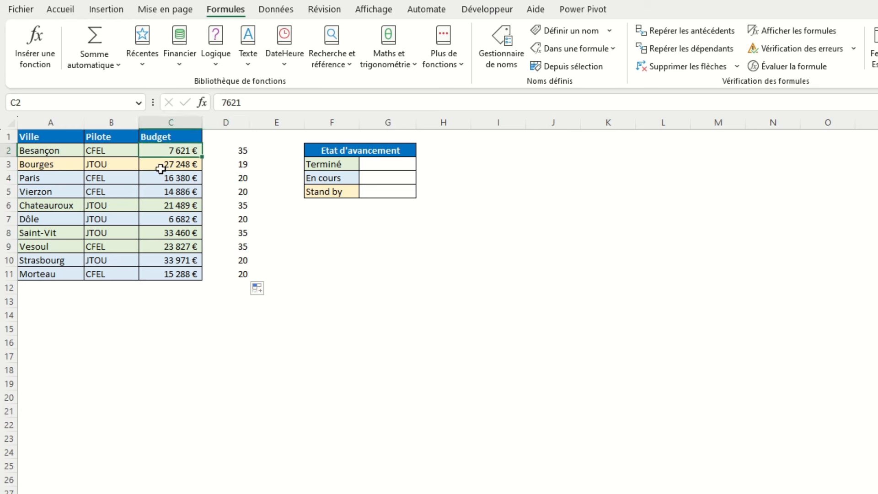
left_click(322, 250)
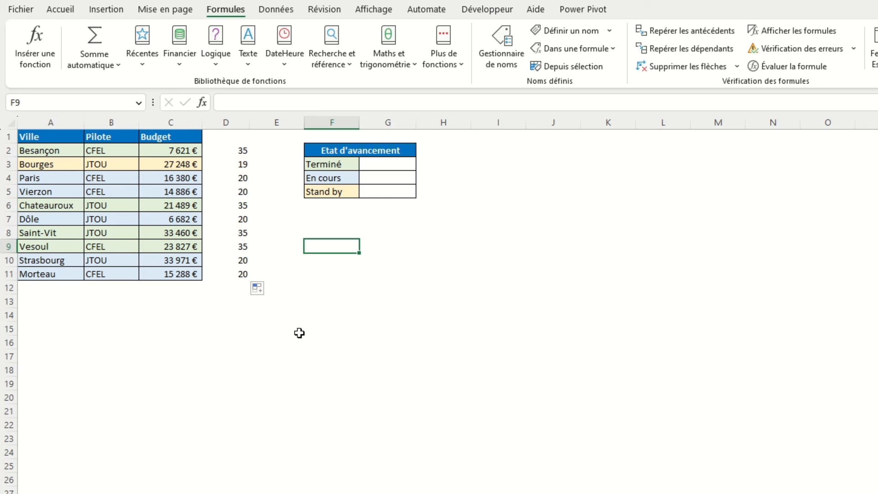
- Enter =SOMME.SI(D:D;couleur;C:C) in G3 to sum the budgets matching the Terminé colour
left_click(383, 167)
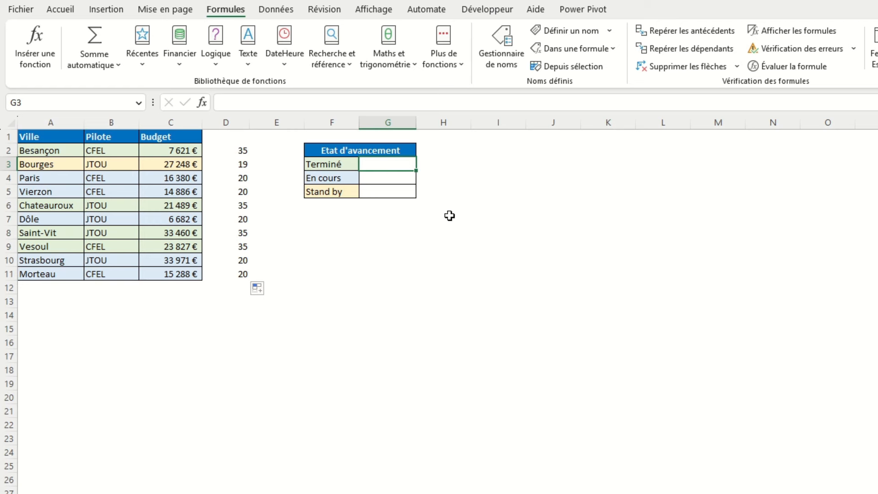
type("=somme.si")
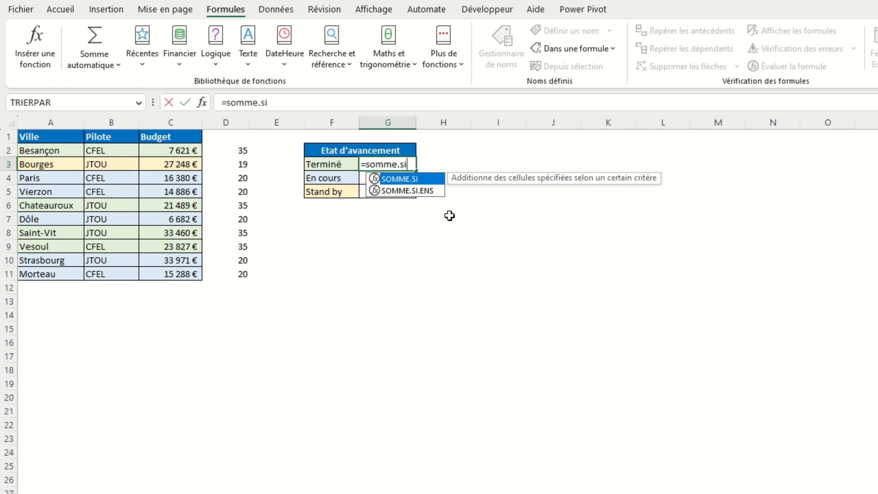
type("(")
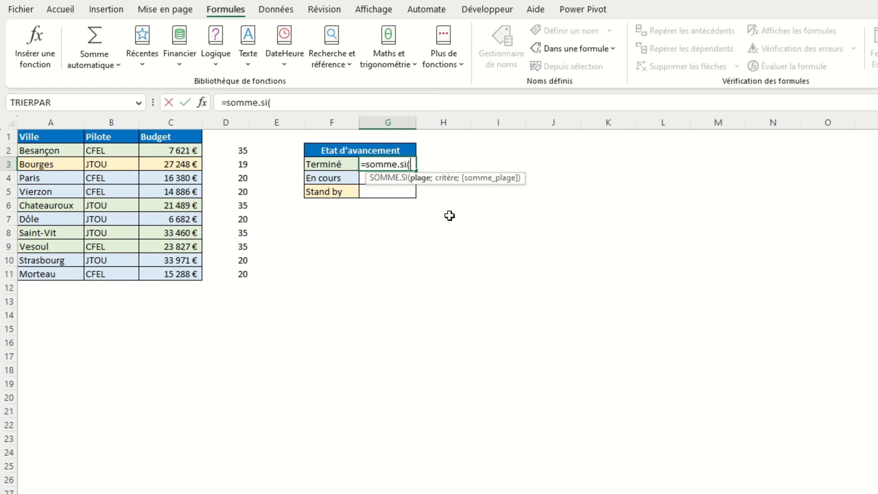
left_click(228, 123)
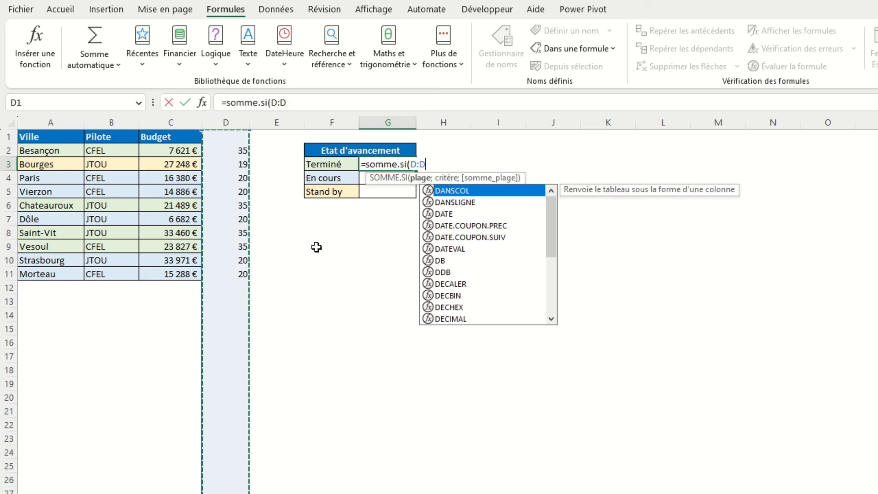
type(";")
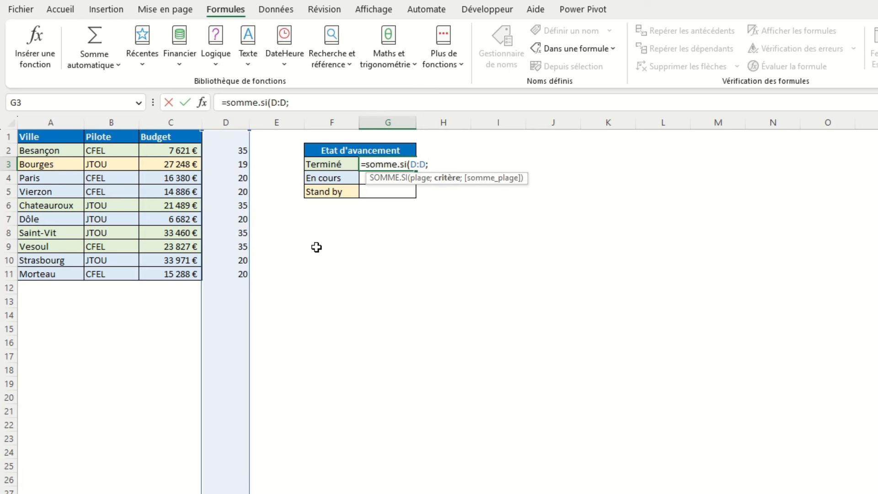
type("couleur")
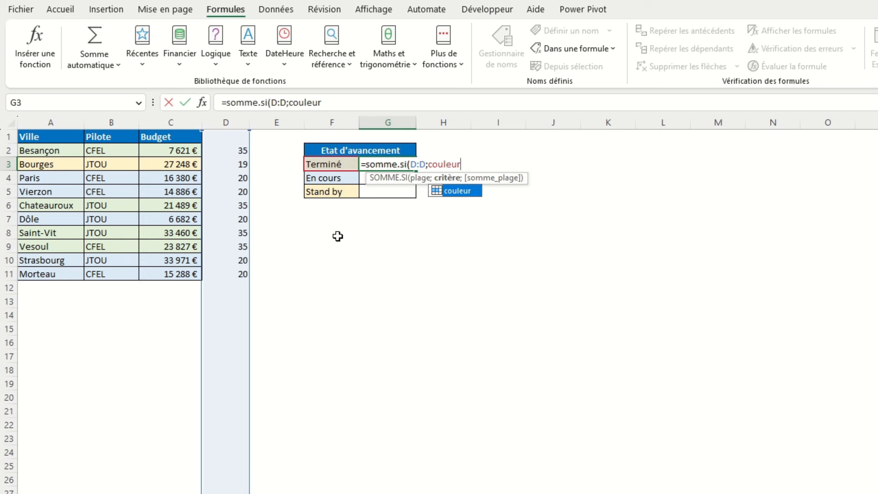
type(";")
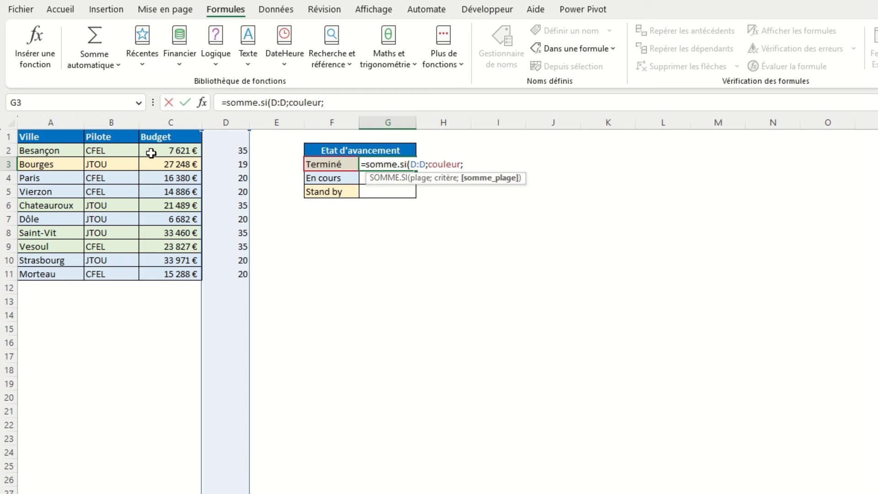
left_click(160, 122)
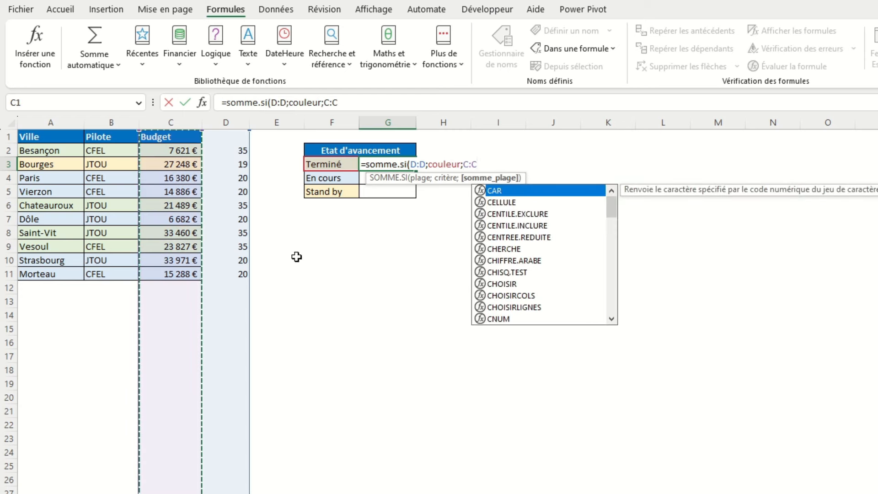
type(")")
key("Return")
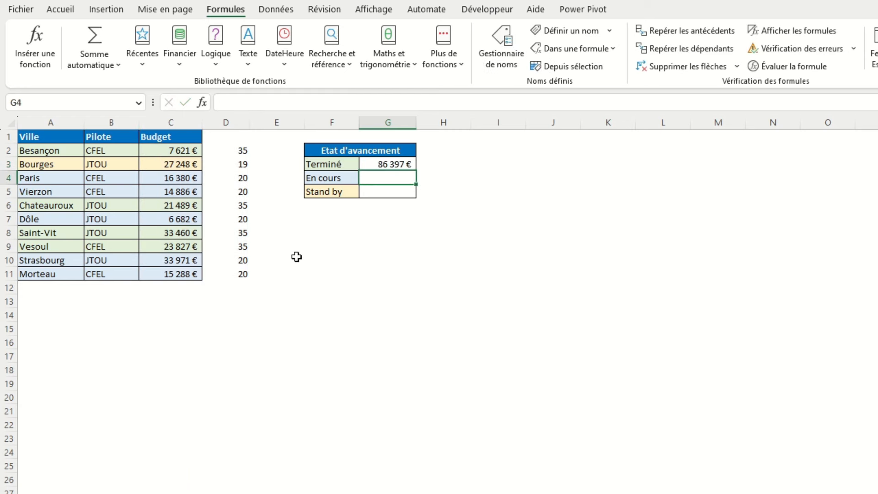
- Copy the SOMME.SI formula from G3 down to the En cours and Stand by rows
left_click(383, 168)
left_click_drag(414, 171, 403, 192)
left_click(477, 223)
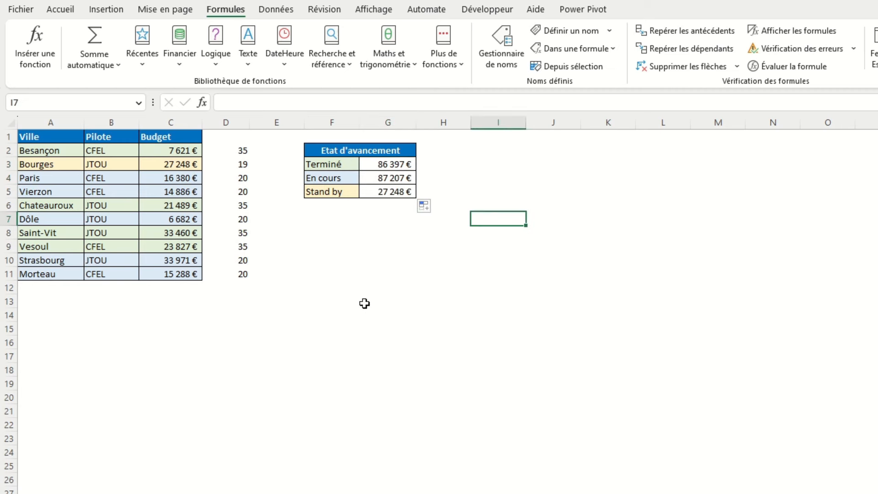
- Change the fill of the Vierzon row, A5:C5, to the light orange used for Stand by
left_click_drag(174, 192, 46, 191)
left_click(60, 9)
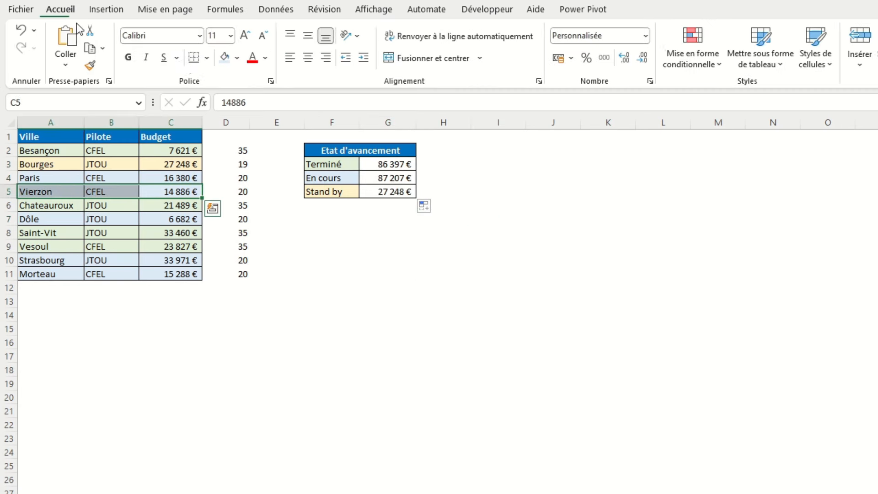
left_click(234, 57)
left_click(281, 102)
left_click(320, 243)
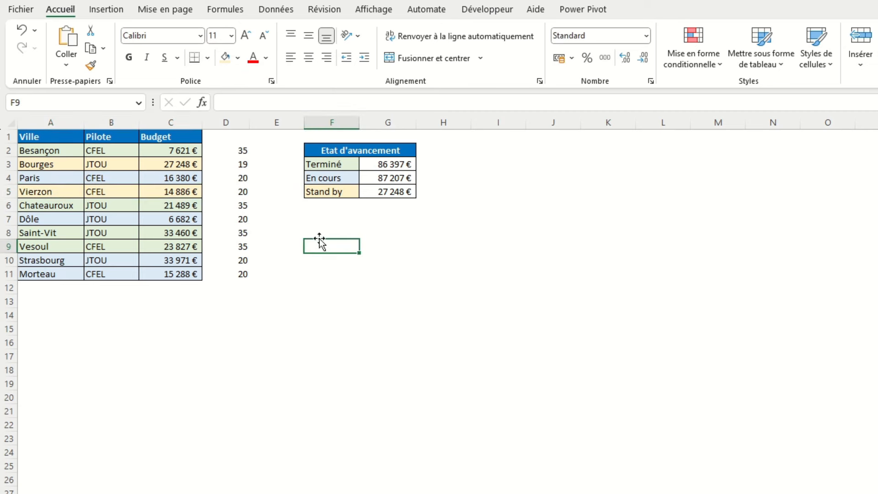
- Refill the =couleur formula from D2 down to D11 to refresh the colour codes after the Vierzon fill change
left_click(217, 177)
left_click(226, 190)
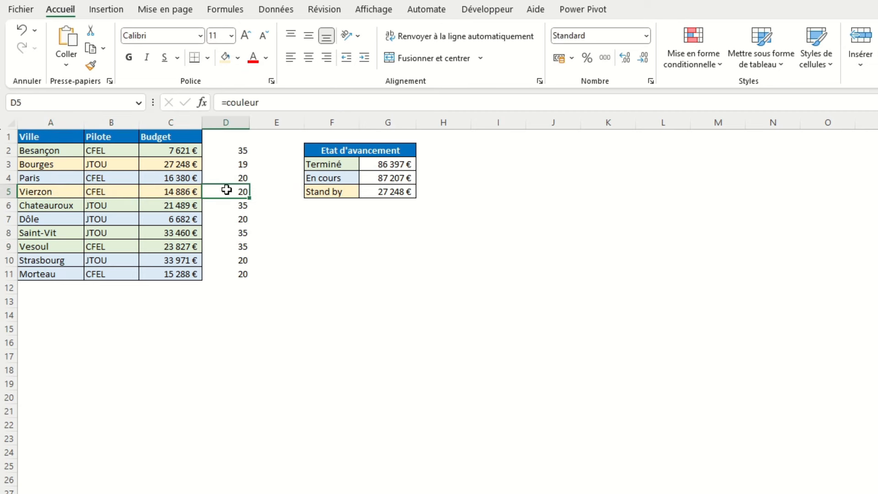
left_click(329, 231)
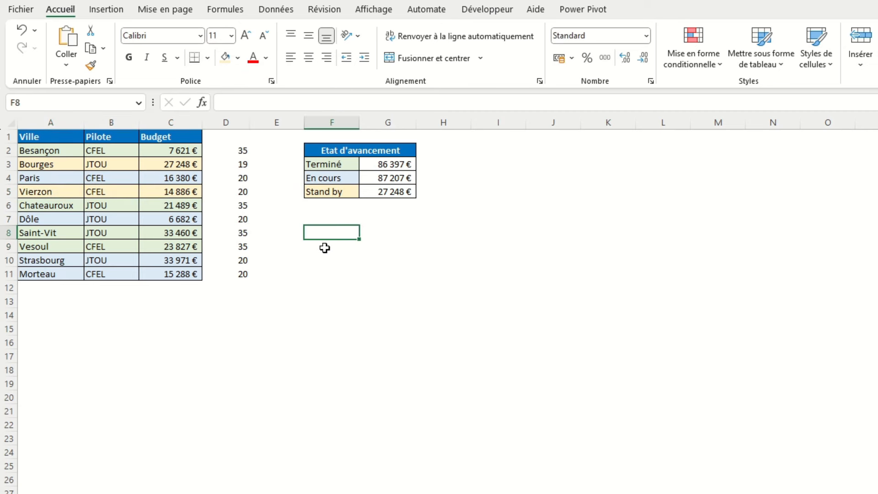
left_click(227, 151)
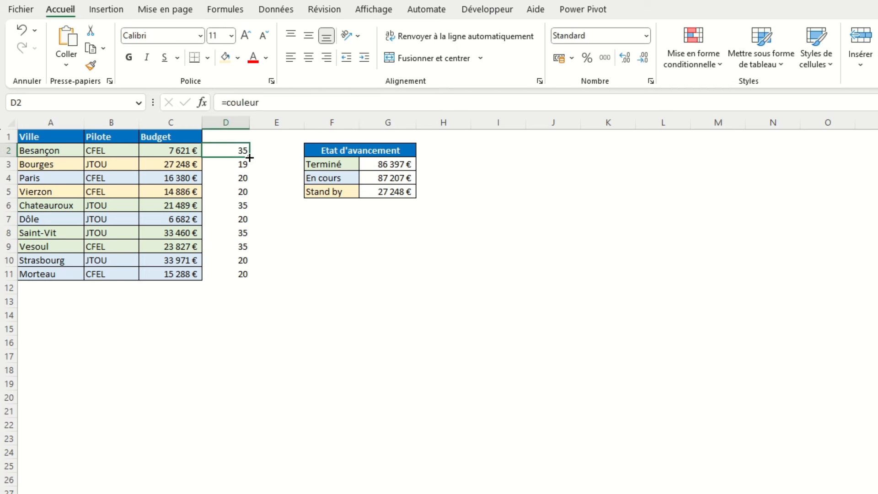
double_click(250, 157)
left_click(342, 243)
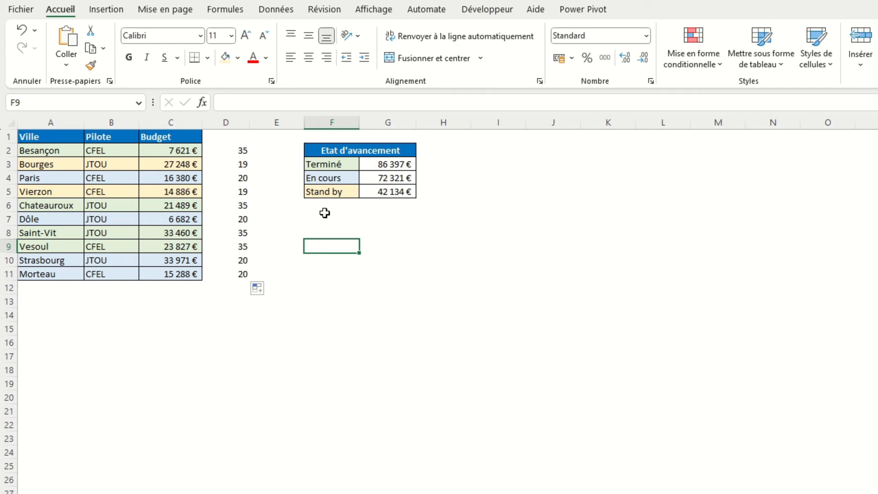
- Enter =MAINTENANT() in F9 to try out a function that recalculates automatically
type("=maintenan")
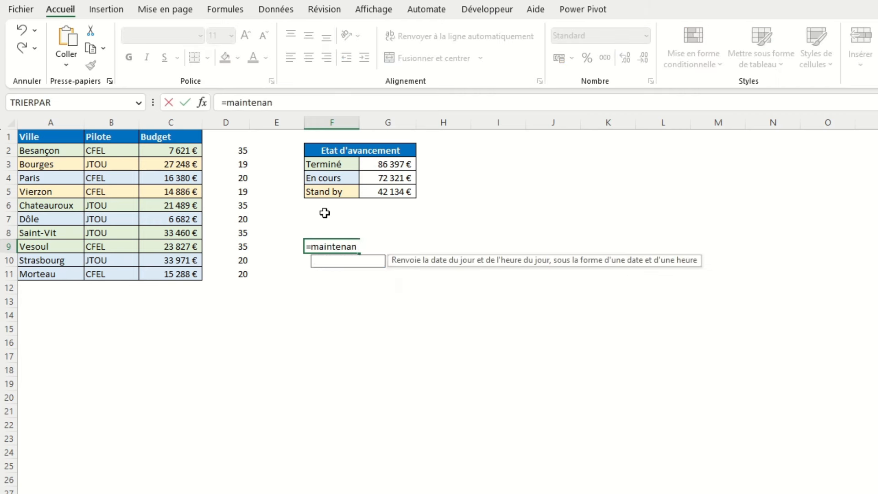
type("t()")
key("Return")
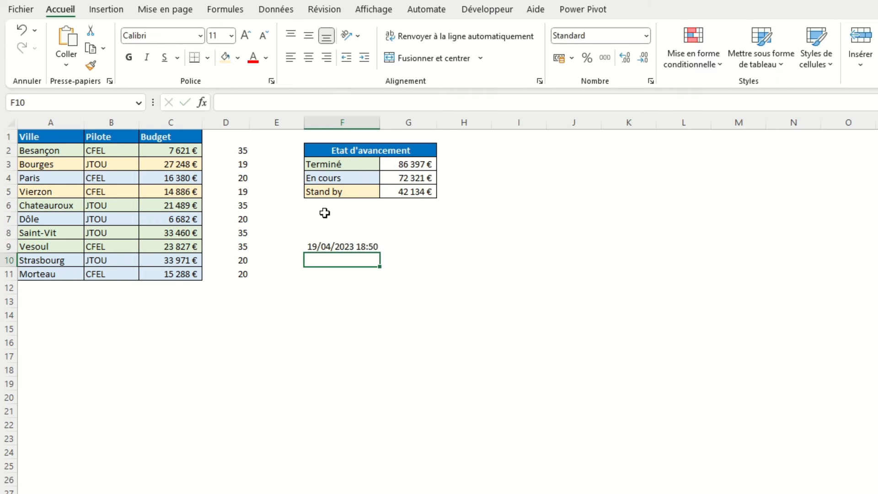
- Trigger sheet recalculation by editing empty F11, entering the test text d there and clearing it
left_click(364, 275)
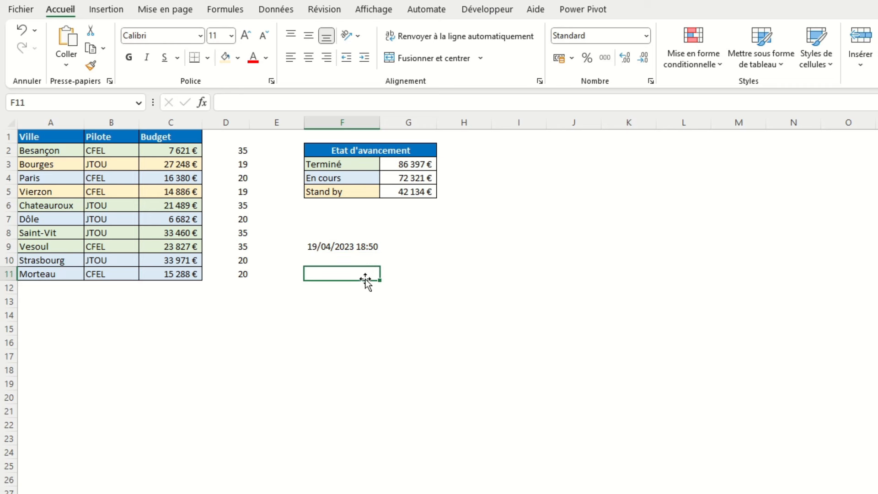
left_click(364, 287)
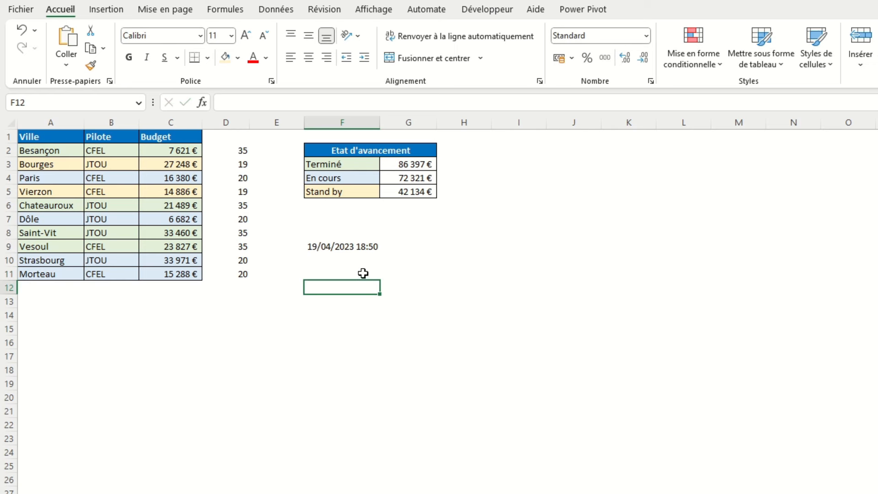
double_click(360, 274)
left_click(359, 287)
left_click(359, 275)
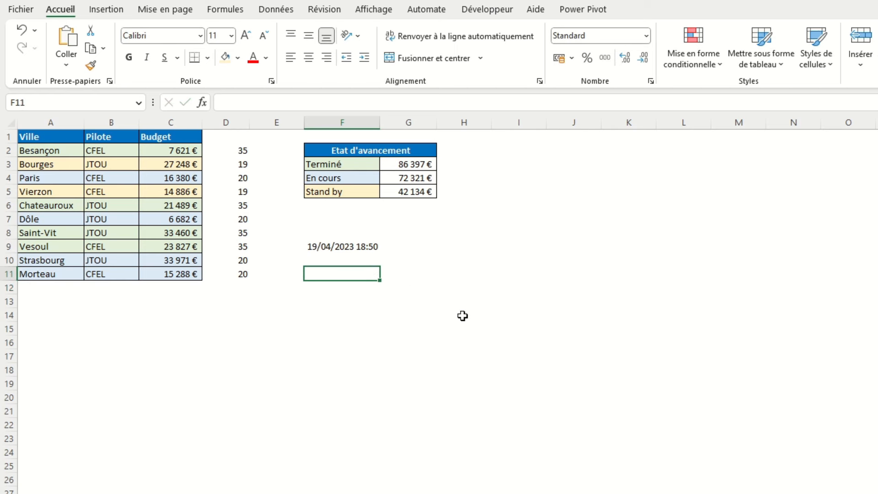
type("d")
key("Return")
key("Up")
key("Delete")
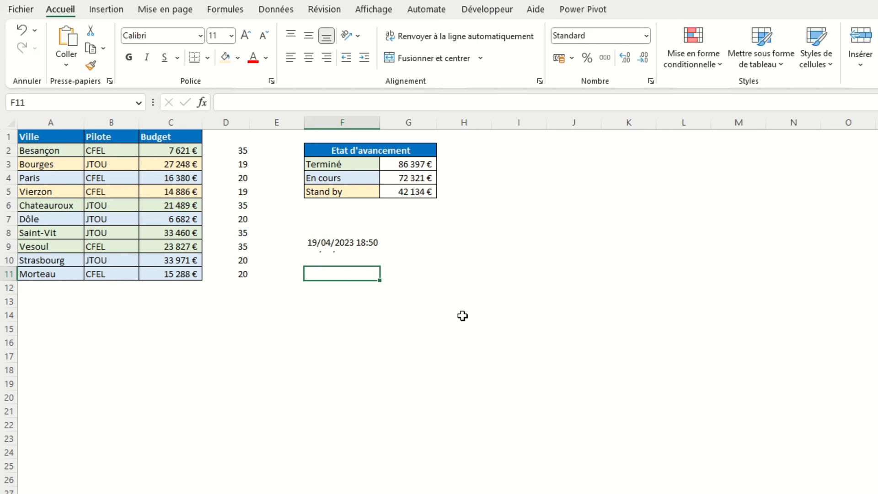
key("Down")
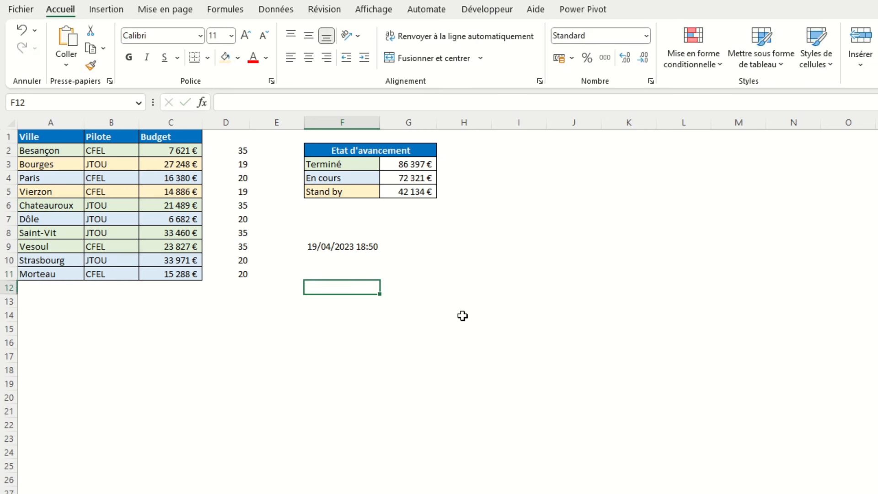
- Delete the trial MAINTENANT formula from F9
key("Up")
key("Up")
key("Up")
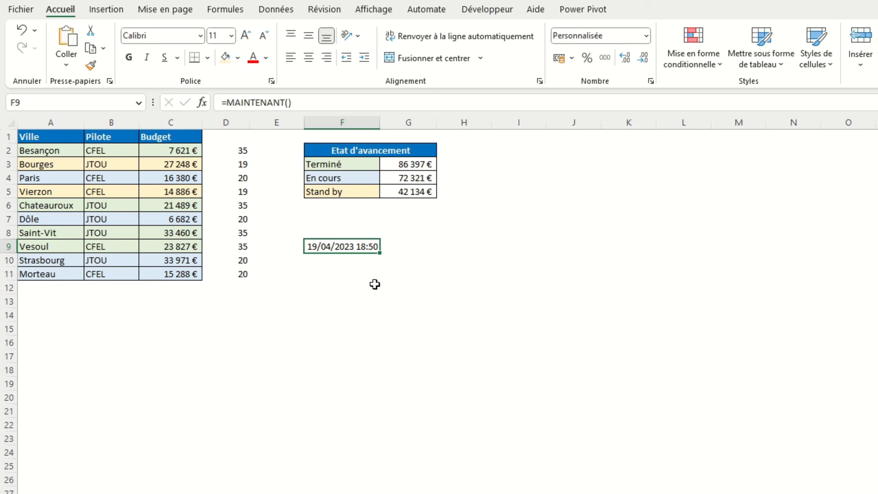
key("Delete")
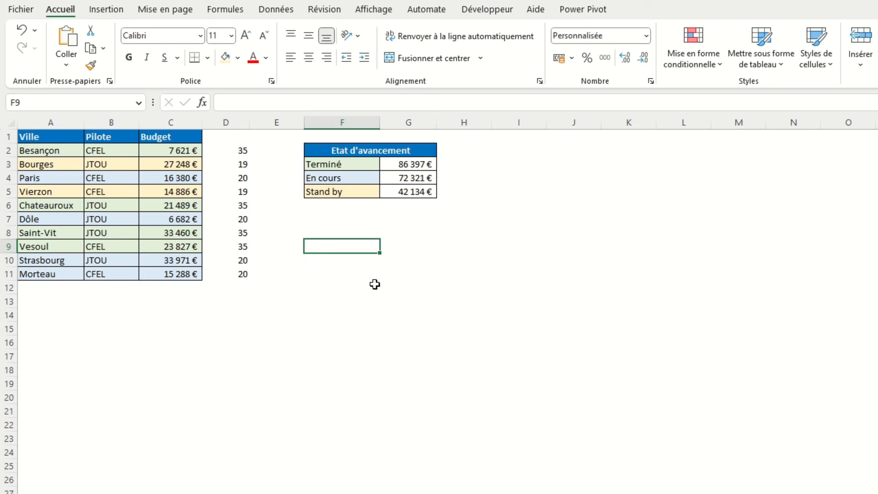
- Change the formula in D2 to =couleur+MAINTENANT()-MAINTENANT() and copy it down to D11
left_click(232, 150)
left_click(298, 105)
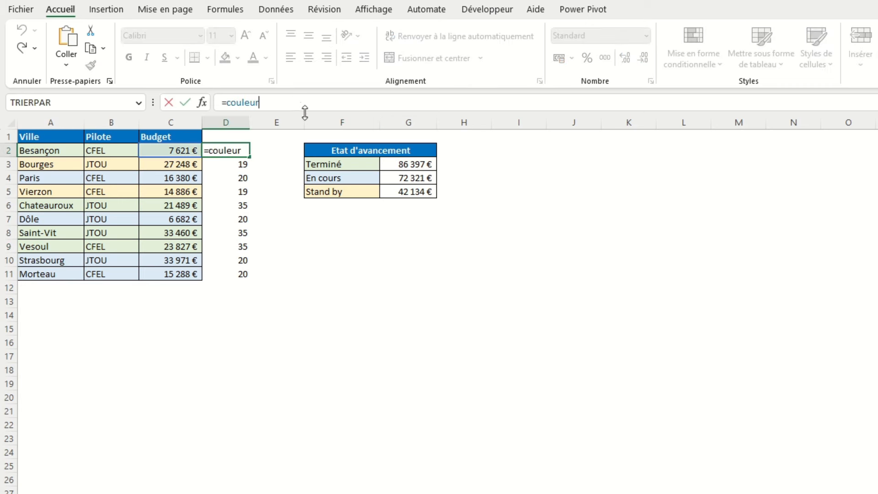
type("+mainte")
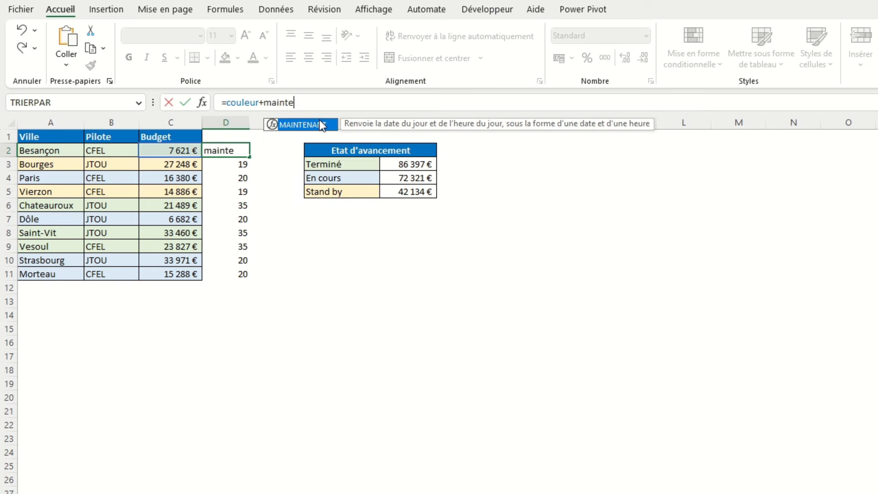
type("nant()")
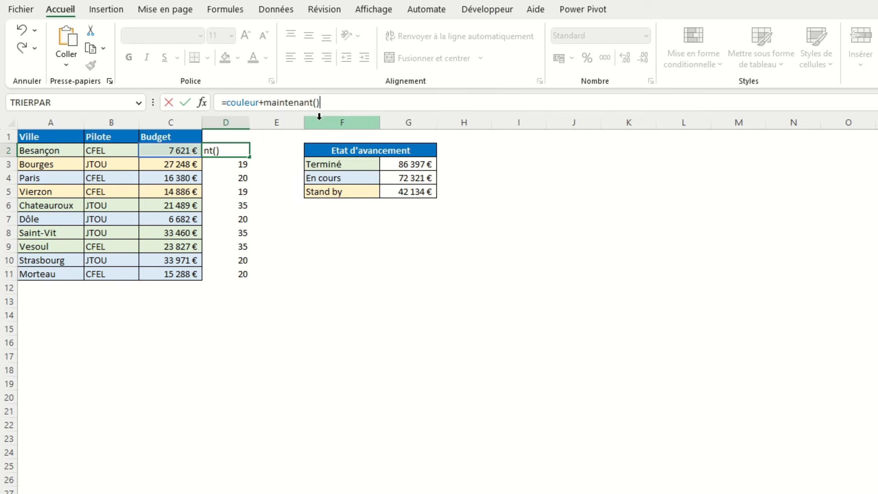
type("-maintenant()")
key("Return")
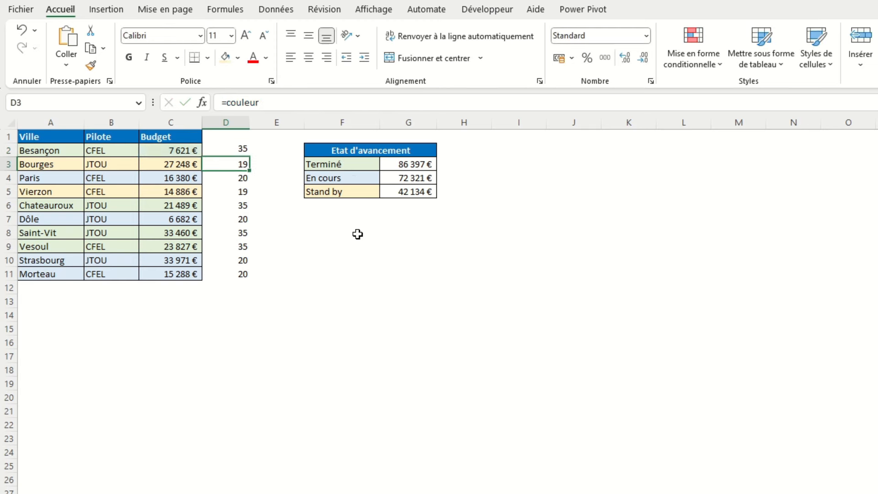
left_click(242, 151)
double_click(249, 157)
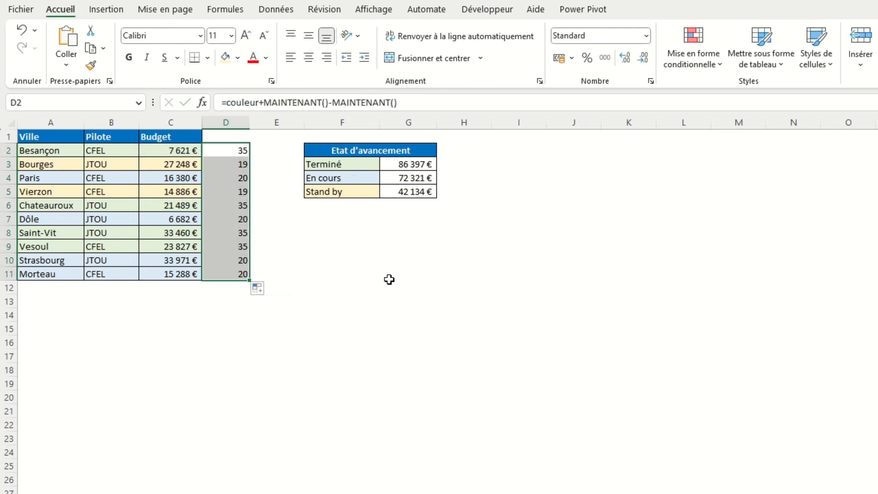
- Change the fill of the Chateauroux row, A6:C6, to the light blue used for En cours, and force a recalculation from an empty cell
left_click_drag(162, 206, 74, 206)
left_click(237, 58)
left_click(316, 111)
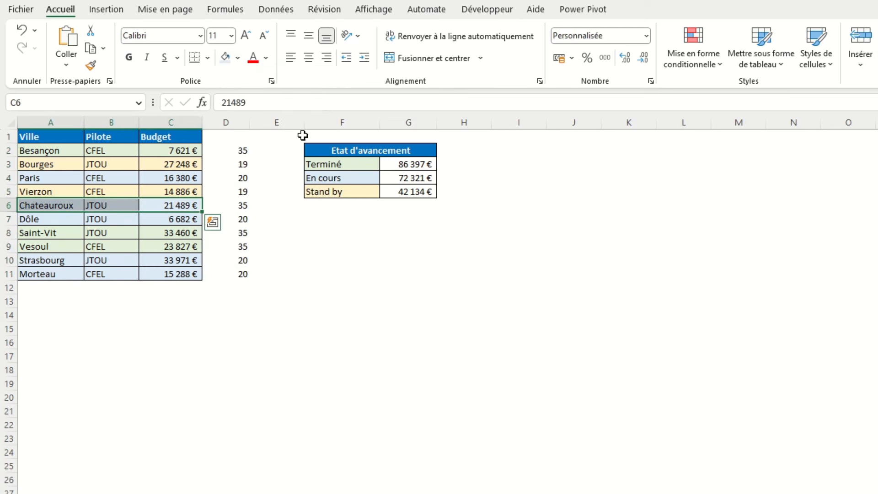
double_click(345, 219)
key("Return")
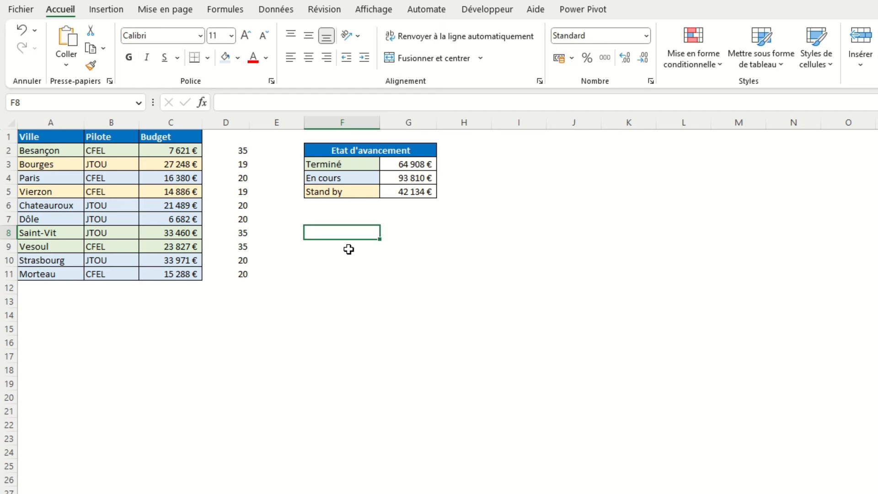
- Look at the save-a-copy options, and check the Trust Center macro settings for enabling Excel 4.0 macros when VBA macros are enabled
left_click(24, 14)
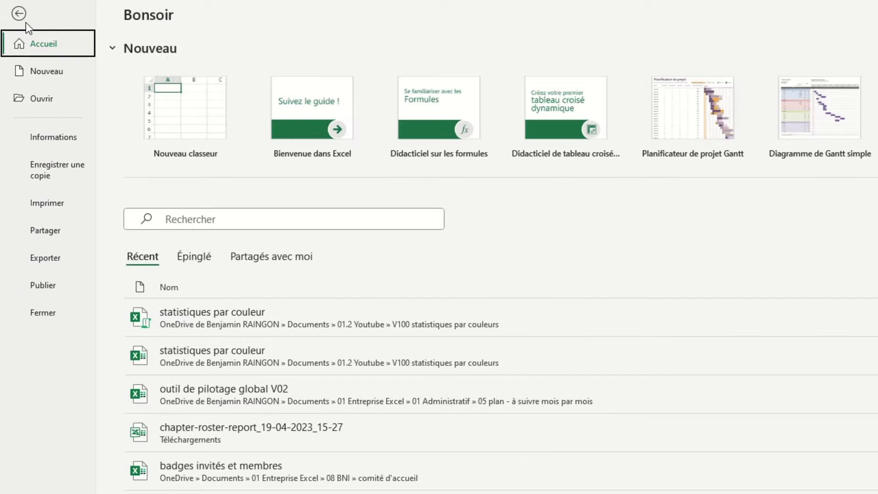
left_click(57, 176)
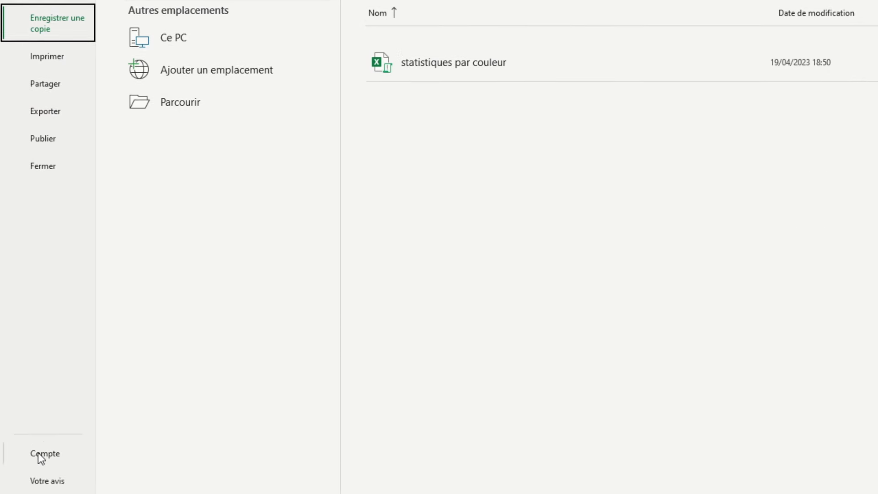
left_click(39, 462)
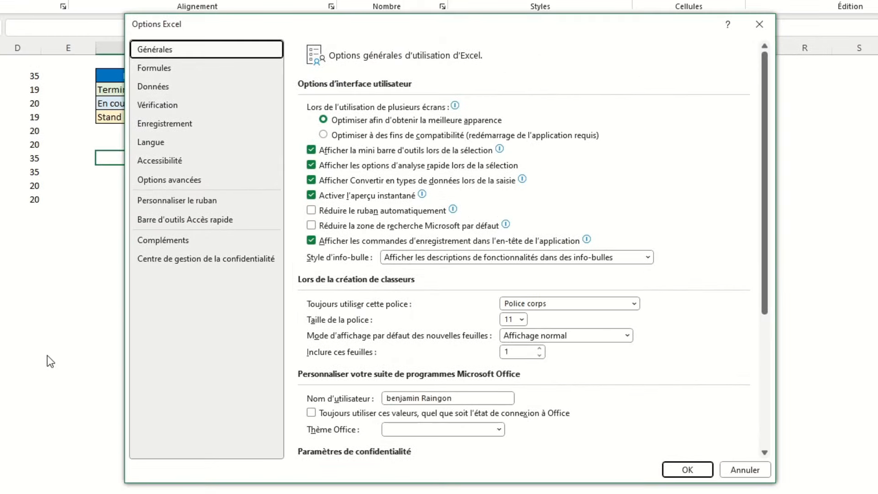
left_click(213, 262)
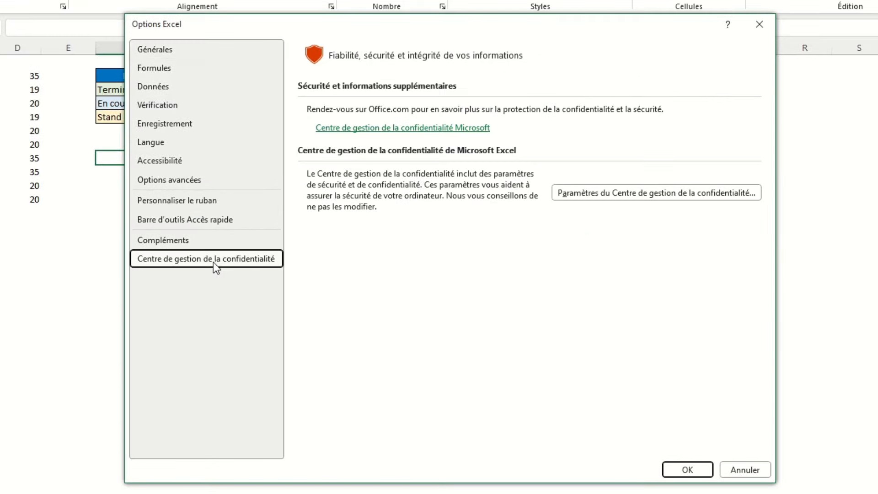
left_click(635, 197)
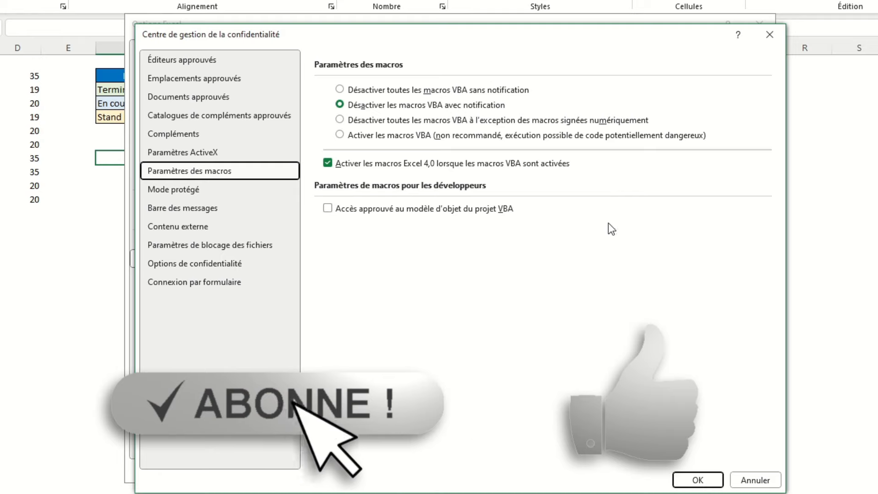
left_click(684, 484)
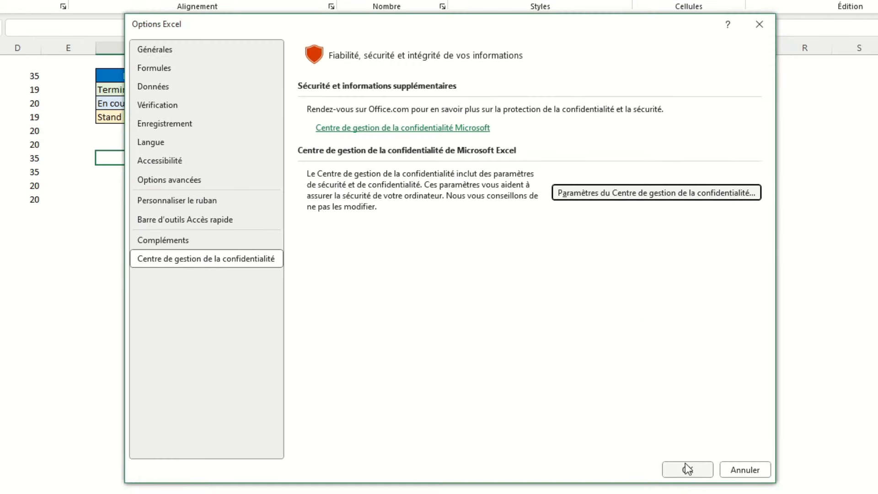
left_click(687, 469)
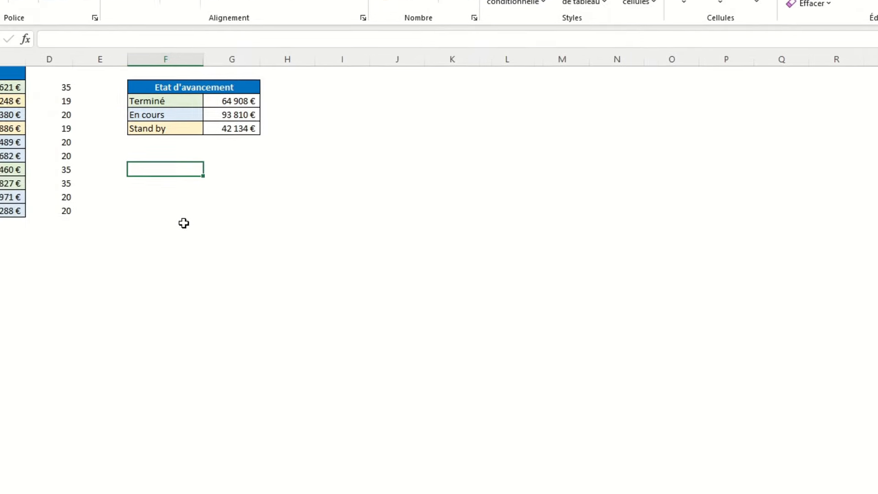